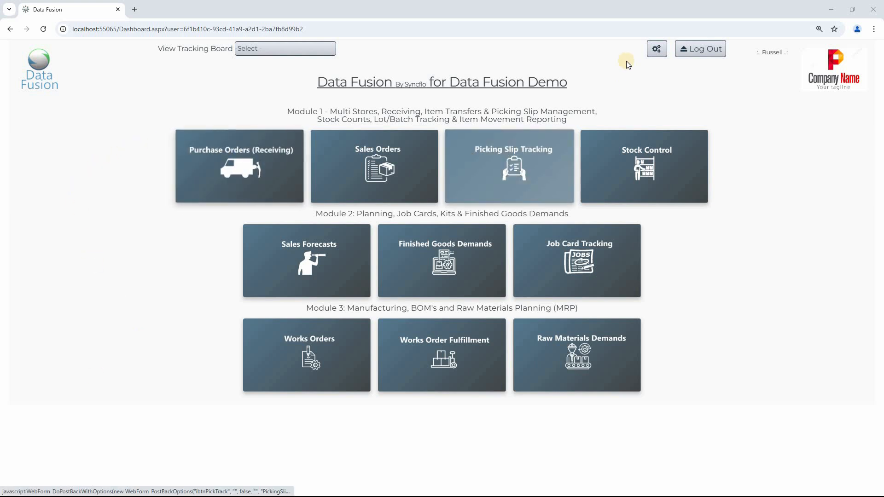
Open the Items master file from the settings page and search it for "bike".
left_click(657, 48)
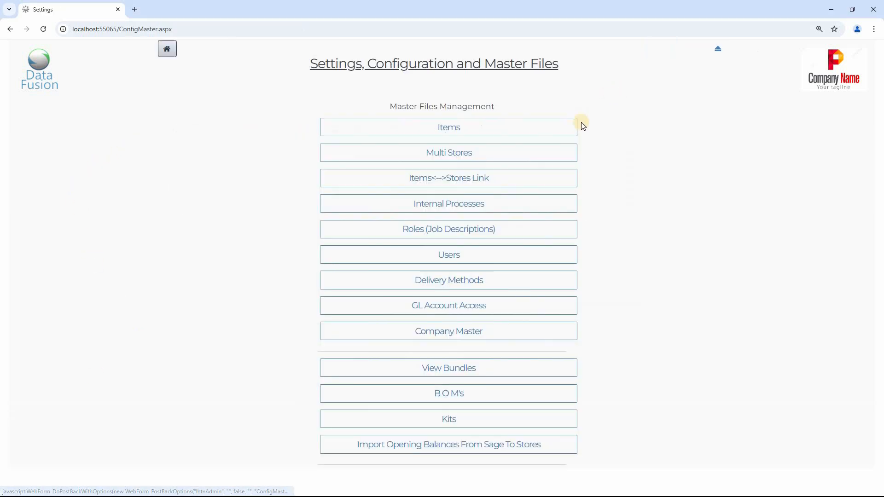
left_click(446, 127)
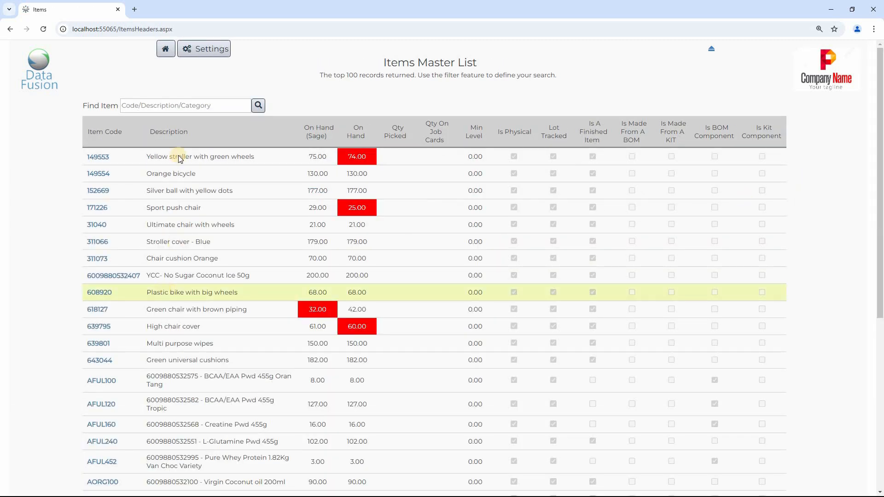
left_click(162, 105)
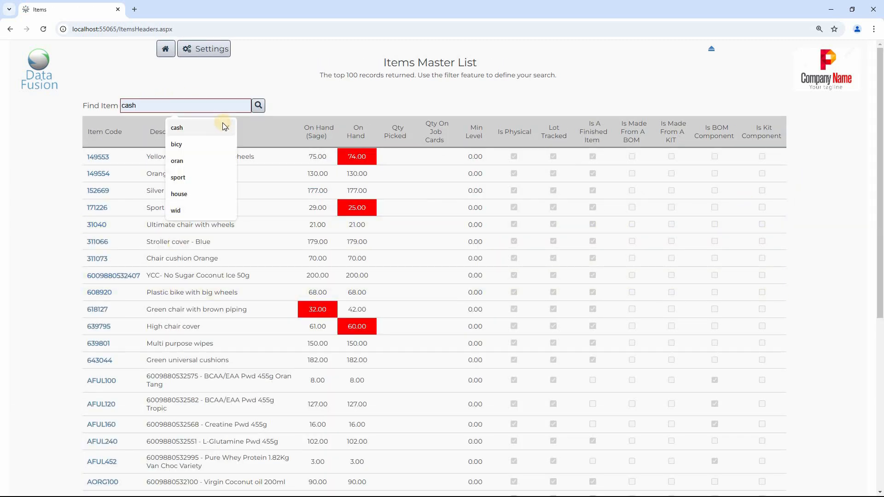
type("bike")
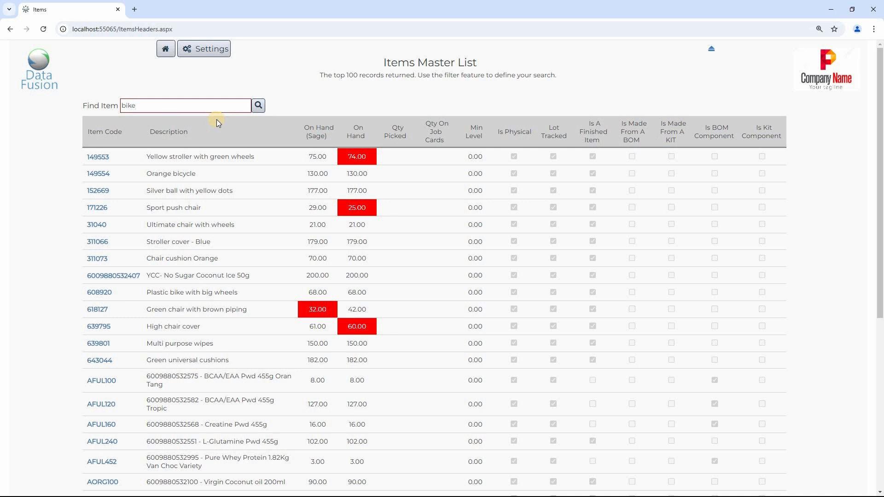
key("Return")
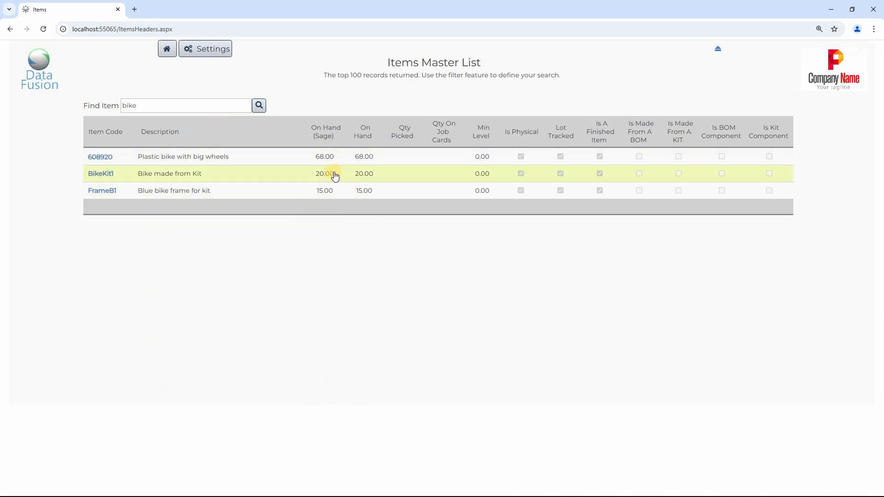
Compare the Sage and local on-hand quantities of Bike made from Kit, and return to the dashboard.
left_click_drag(203, 173, 137, 174)
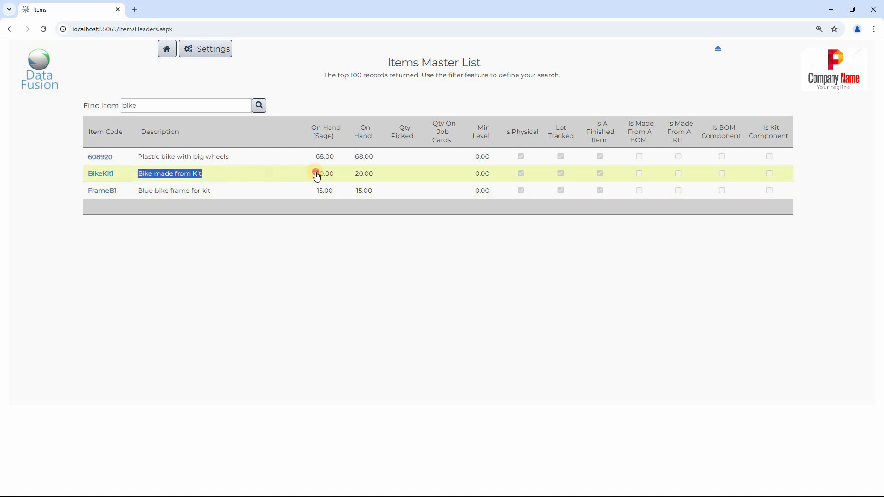
left_click_drag(316, 173, 382, 175)
left_click(381, 175)
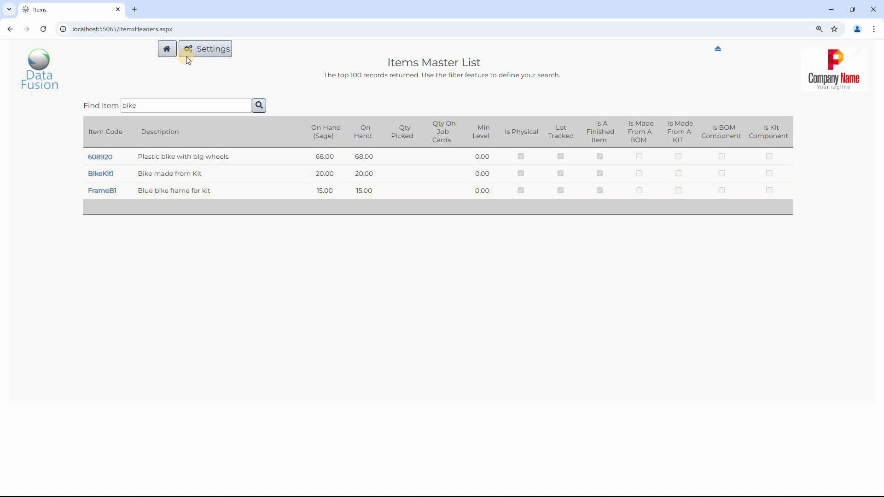
left_click(168, 51)
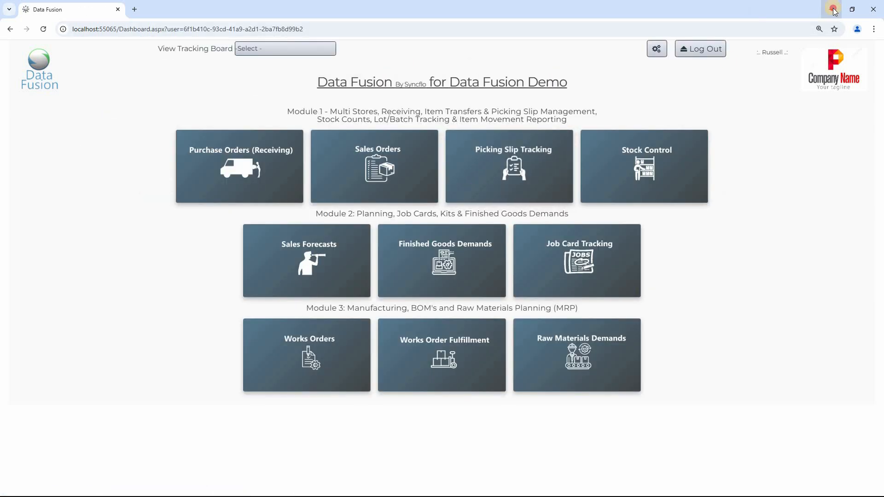
Switch to Sage Accounting and start a new purchase order for the supplier Joe Soap engineering.
left_click(833, 9)
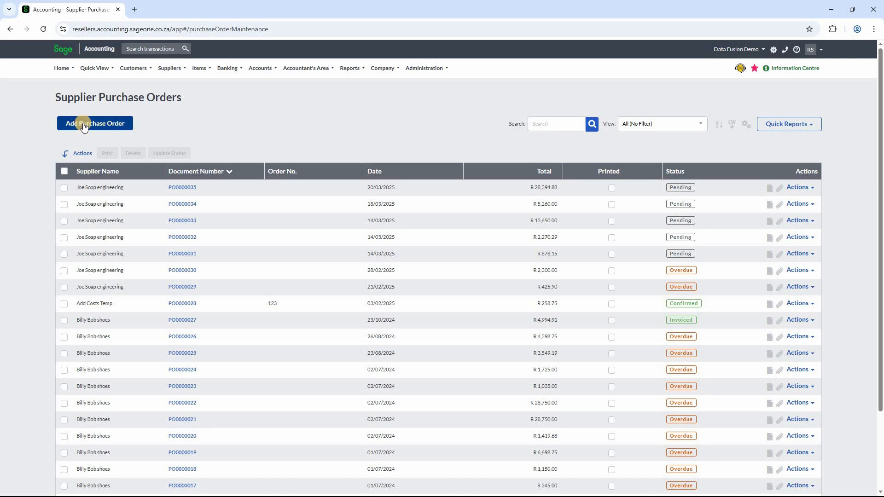
left_click(84, 126)
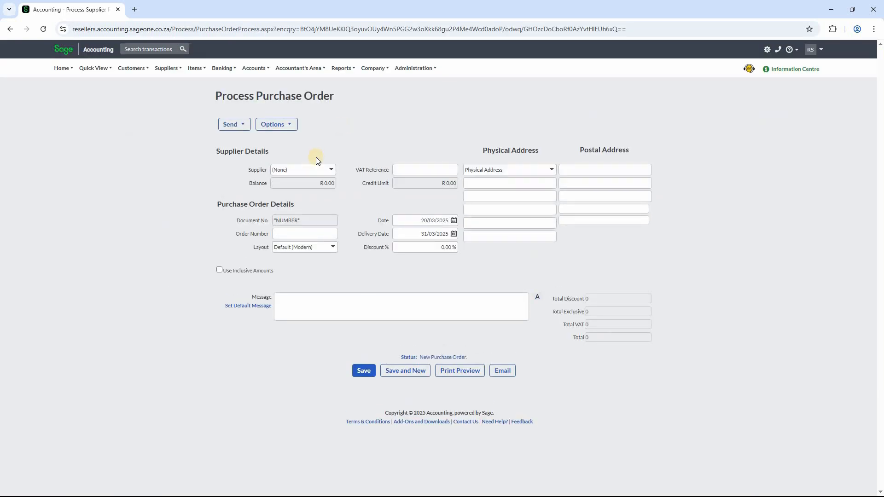
left_click(337, 169)
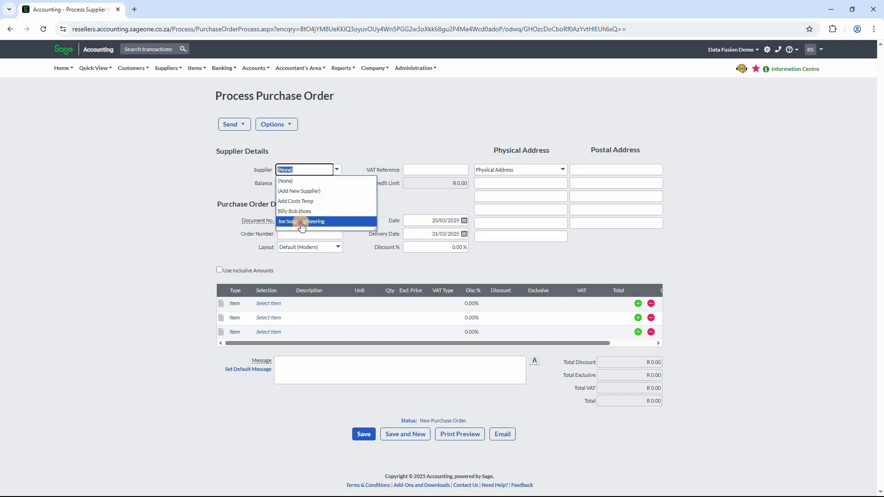
left_click(297, 222)
Add the item BikeKit1 (Bike made from Kit) to the first line of the purchase order.
left_click(270, 304)
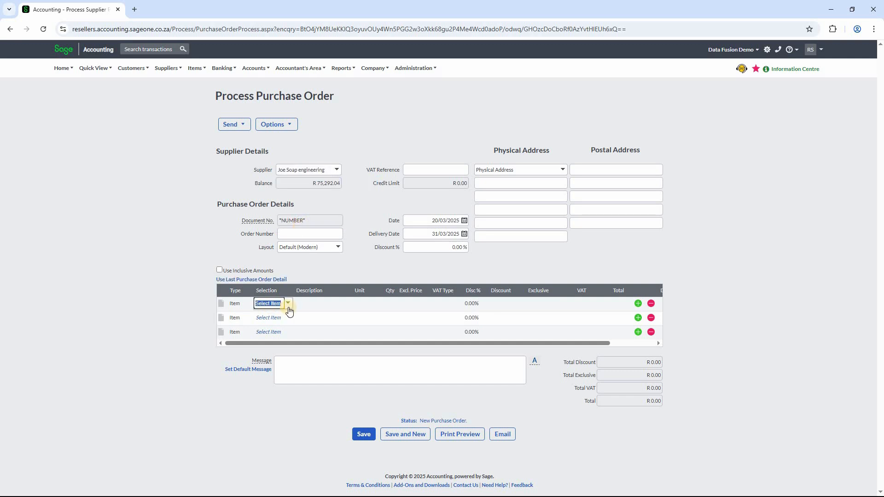
left_click(288, 303)
type("bik")
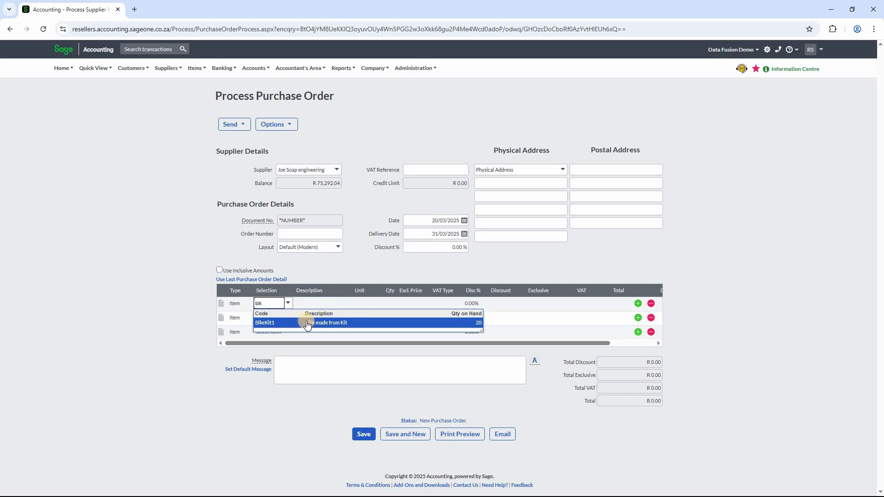
left_click(307, 324)
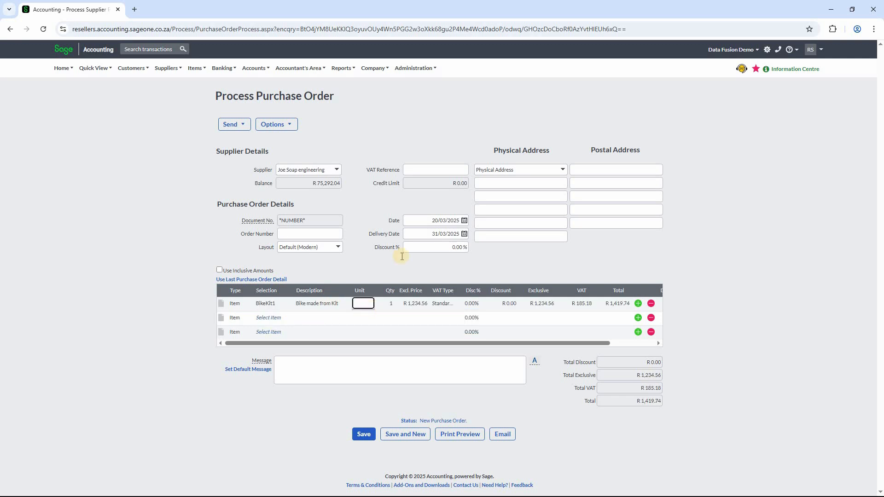
Set the BikeKit1 line quantity to 7, keeping its default exclusive price, and save the purchase order.
key("Tab")
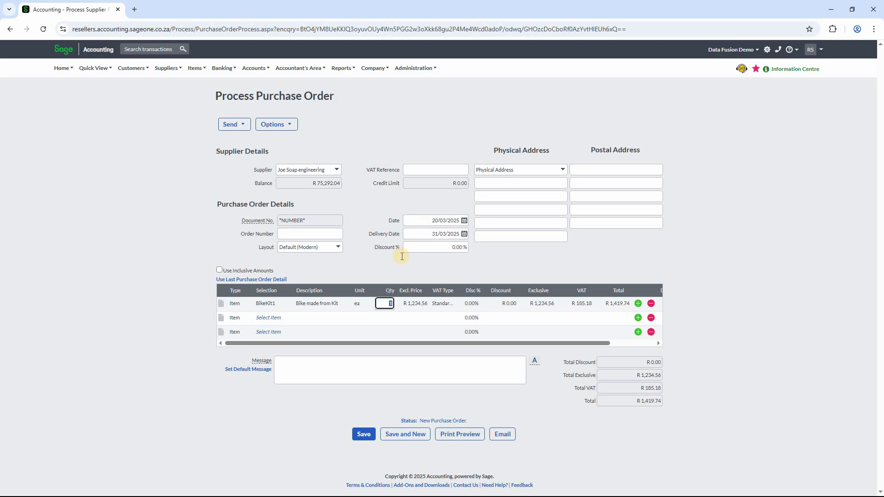
key("Tab")
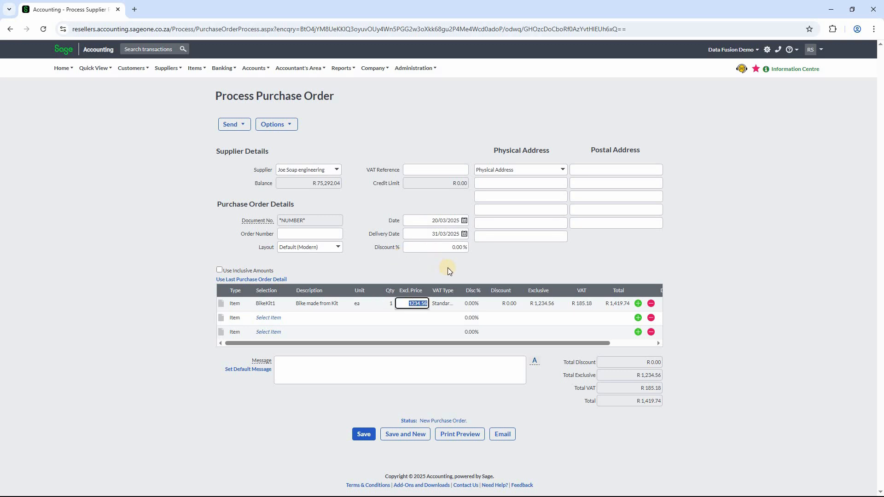
left_click(413, 303)
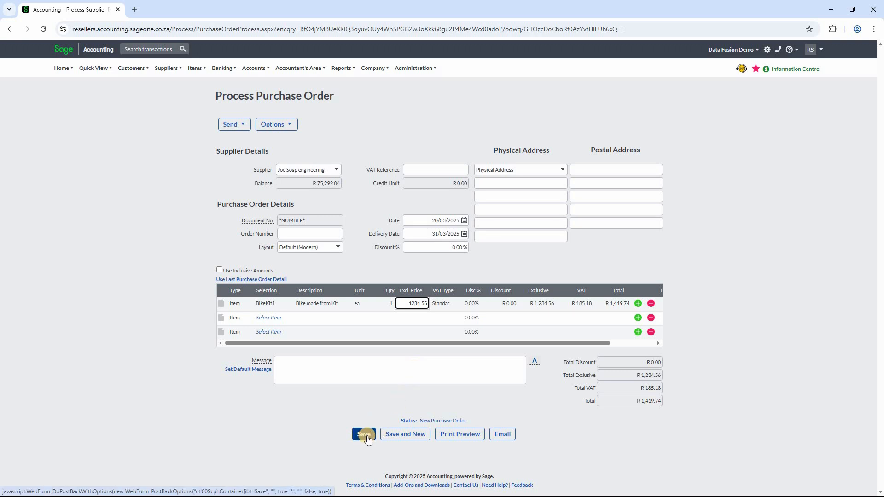
left_click(387, 304)
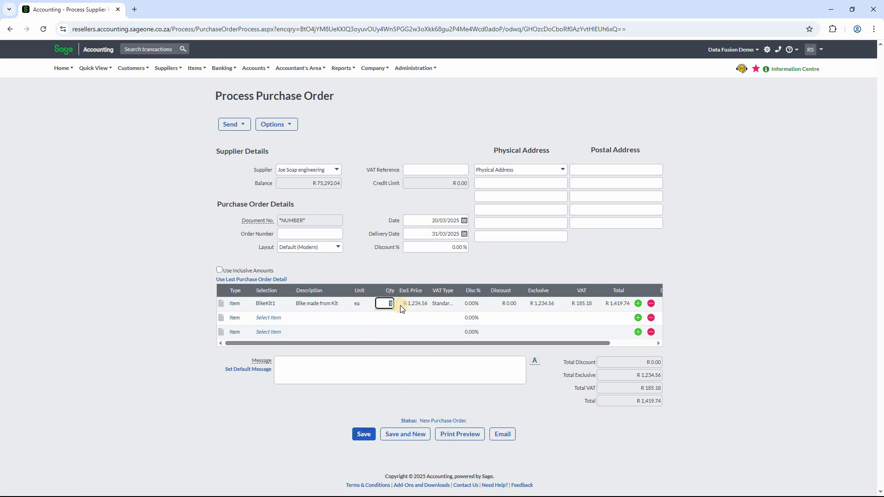
type("7")
left_click(364, 434)
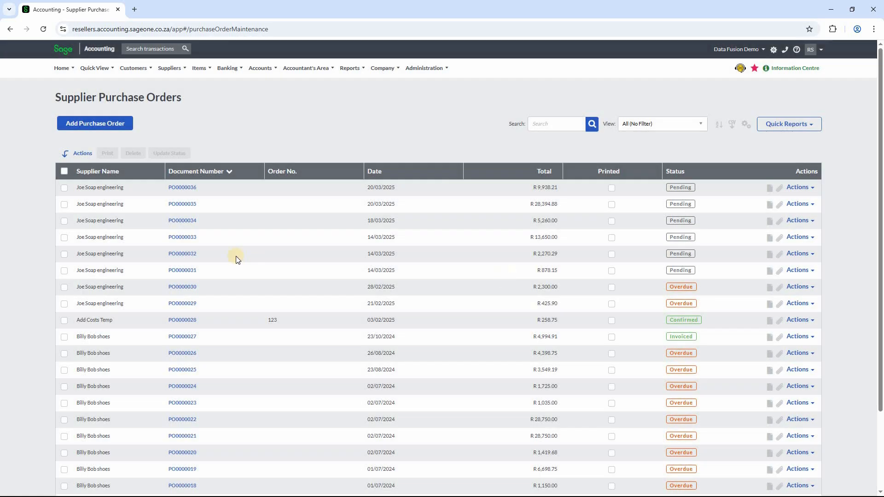
Note the new purchase order's number, switch to Data Fusion and open that Joe Soap engineering order for receiving.
left_click_drag(198, 190, 184, 149)
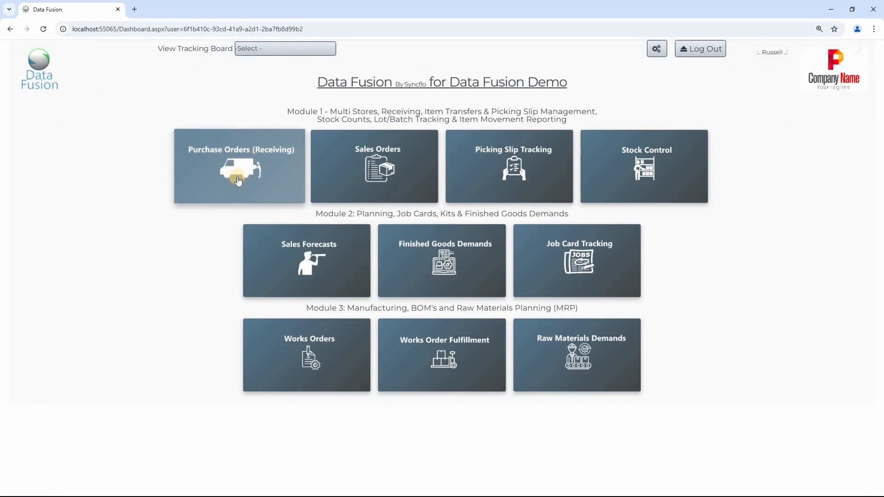
left_click(243, 172)
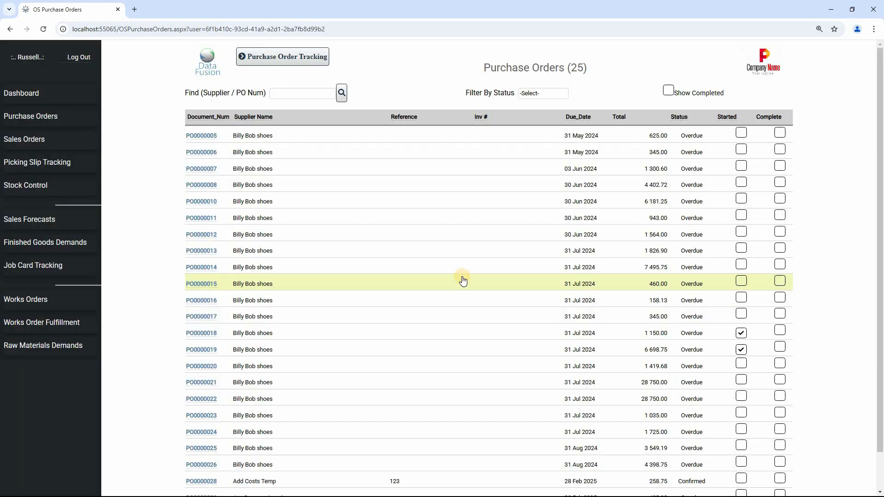
scroll(173, 266, "down", 1)
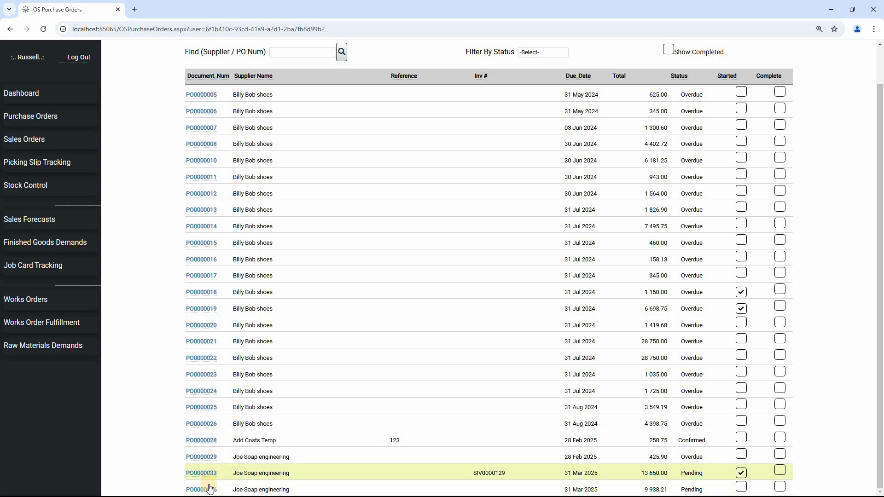
left_click(742, 240)
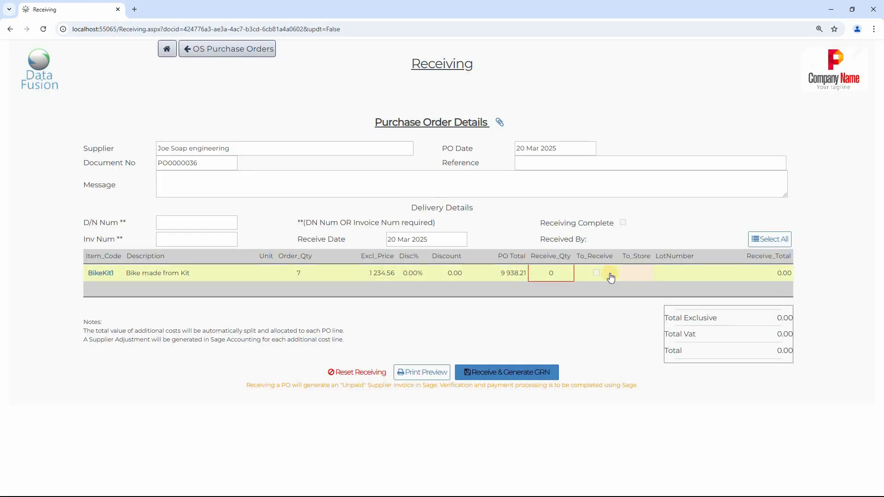
Enter 44444444 as both the delivery note number and the invoice number in the delivery details.
left_click(177, 226)
type("44444444")
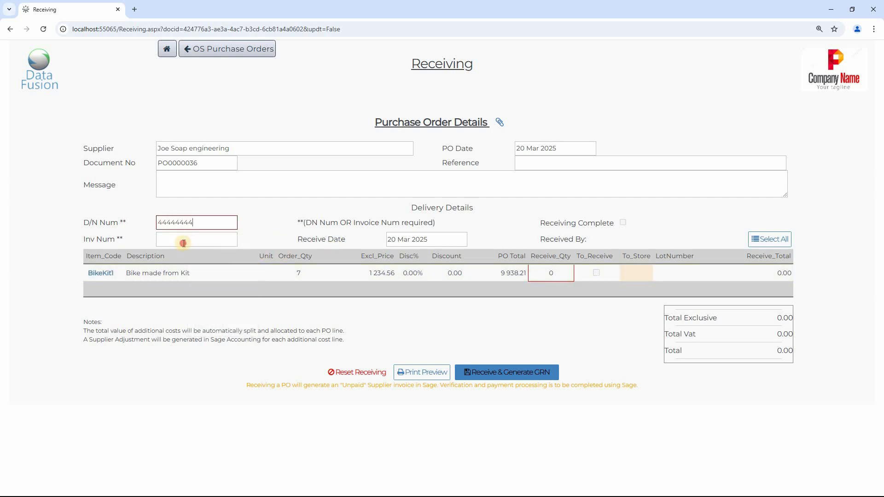
key("Tab")
type("44444444")
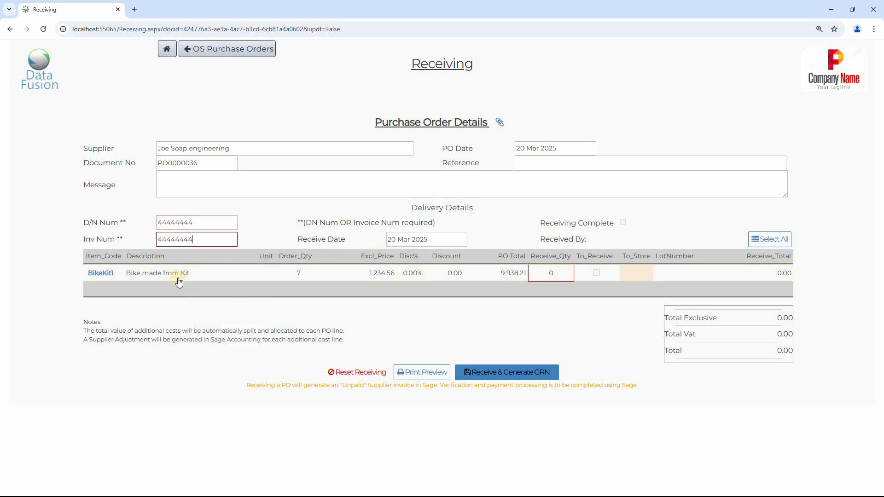
Record a received quantity of 7 for BikeKit1 into the Raw Materials store and save the line as complete.
left_click(101, 273)
left_click(502, 198)
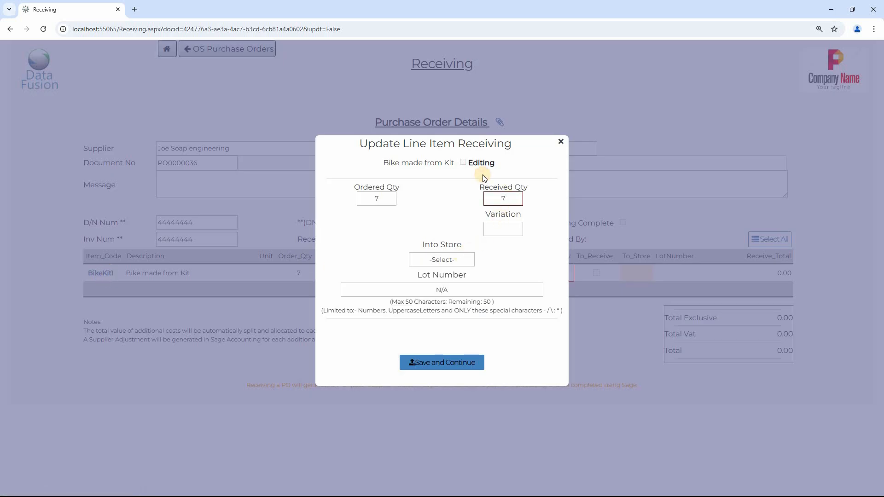
type("7")
left_click(461, 259)
left_click(463, 284)
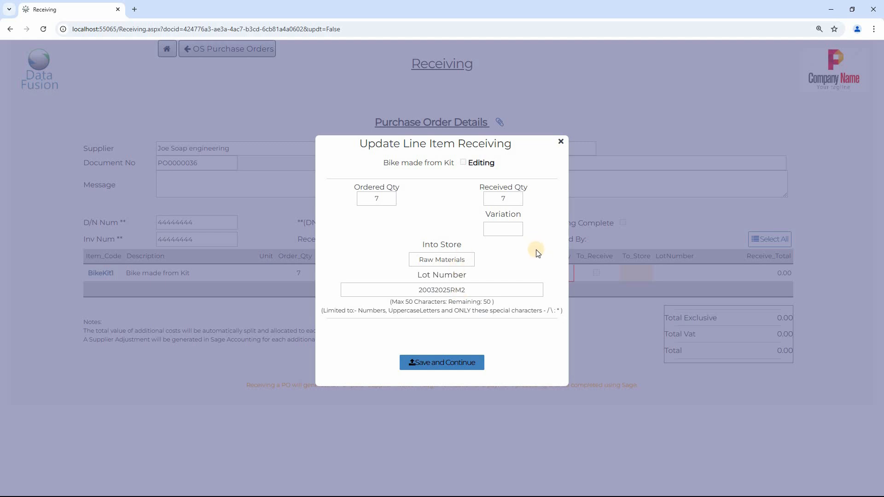
left_click(426, 363)
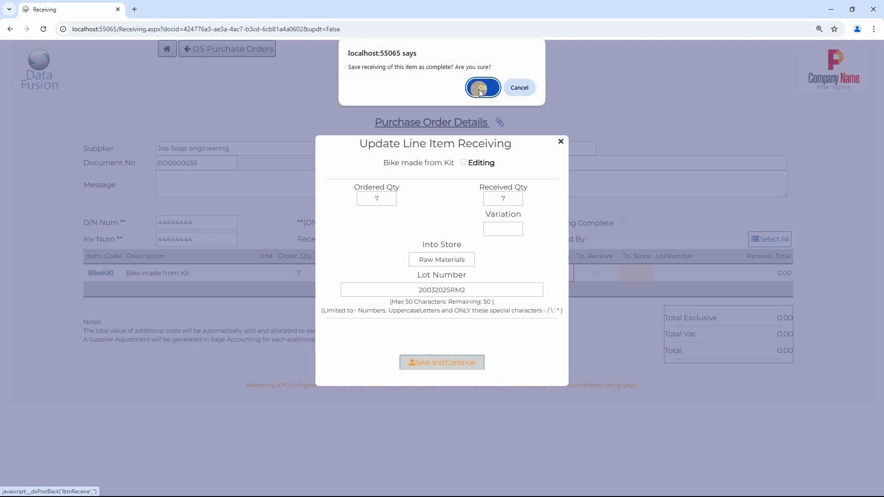
left_click(481, 88)
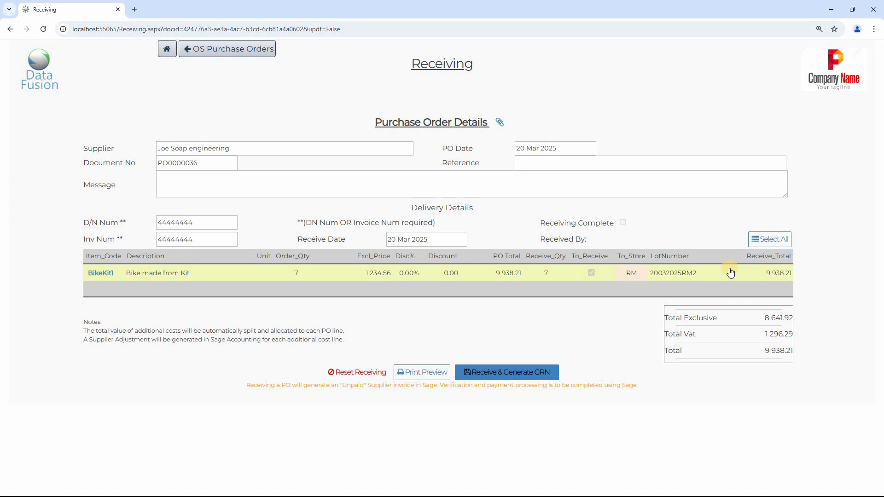
Receive all items of the purchase order as shown and generate the GRN.
left_click(506, 380)
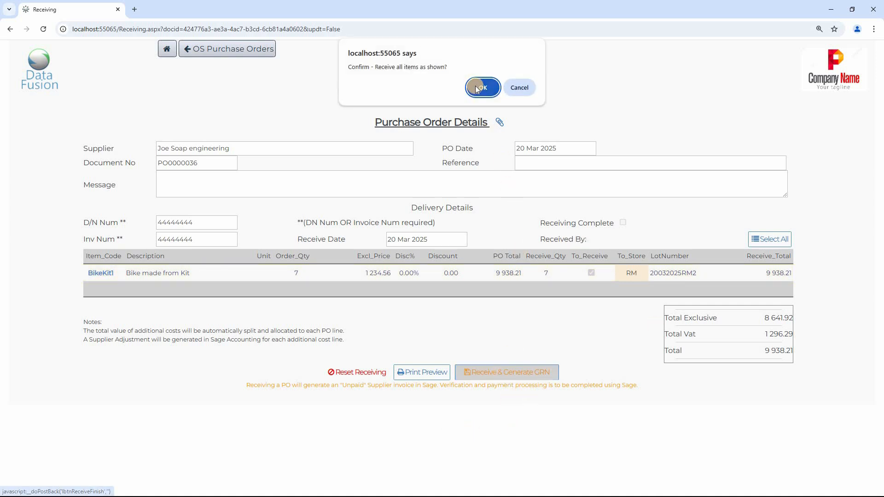
left_click(477, 89)
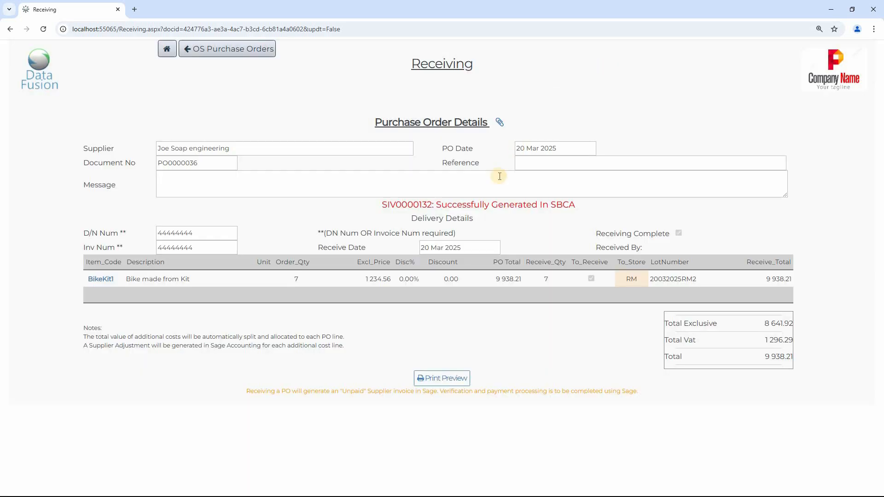
Check the number of the generated supplier invoice against the document number of the received purchase order.
left_click_drag(418, 204, 433, 204)
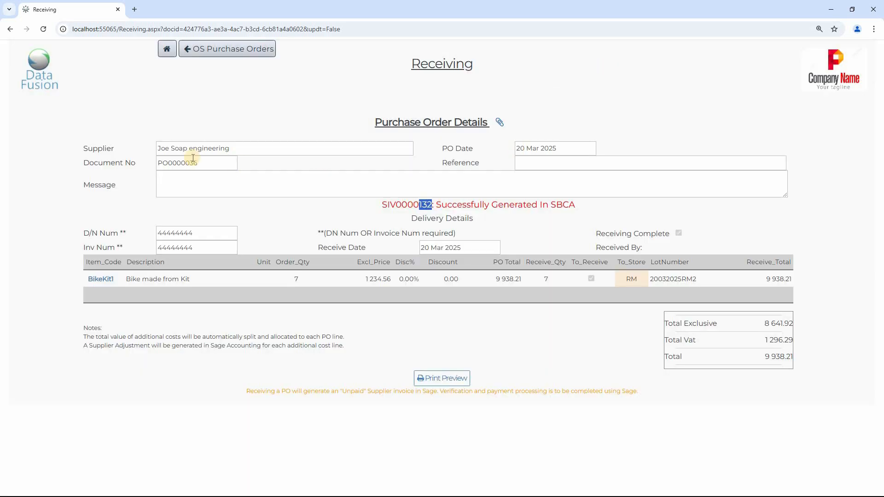
left_click_drag(198, 164, 189, 163)
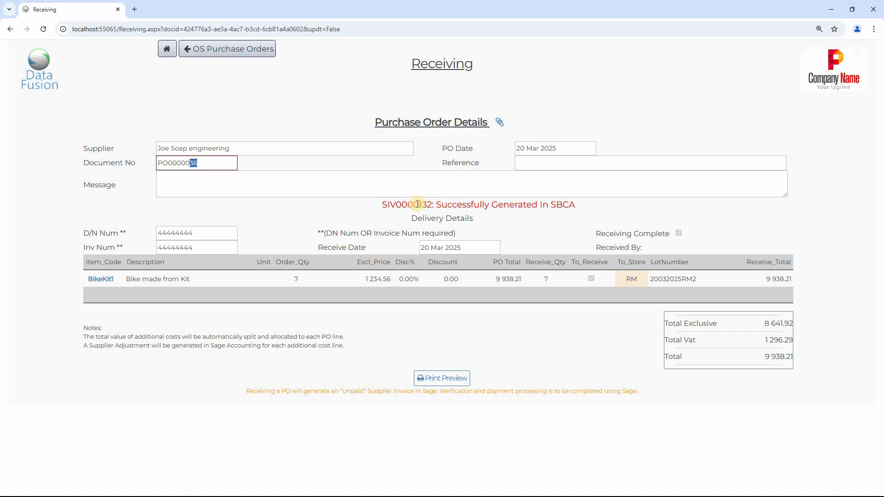
left_click_drag(420, 204, 433, 204)
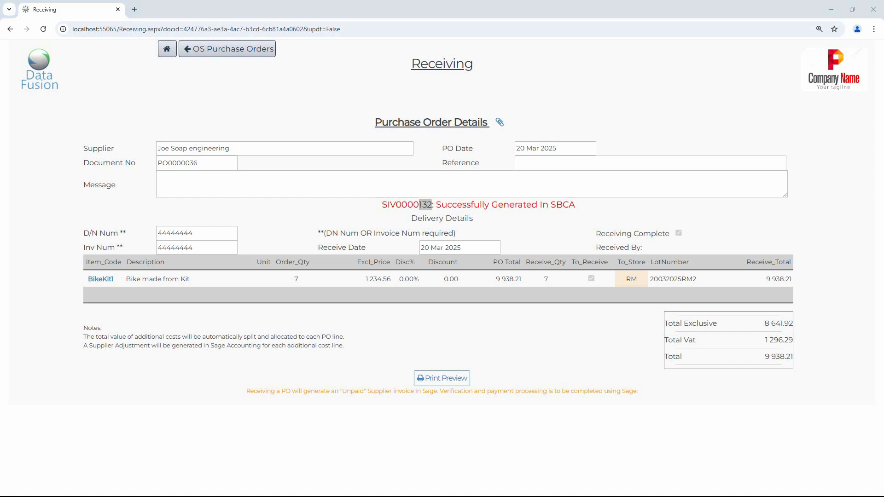
Switch to Sage Accounting and open supplier invoice SIV0000132 from the list of supplier invoices.
key("alt+Tab")
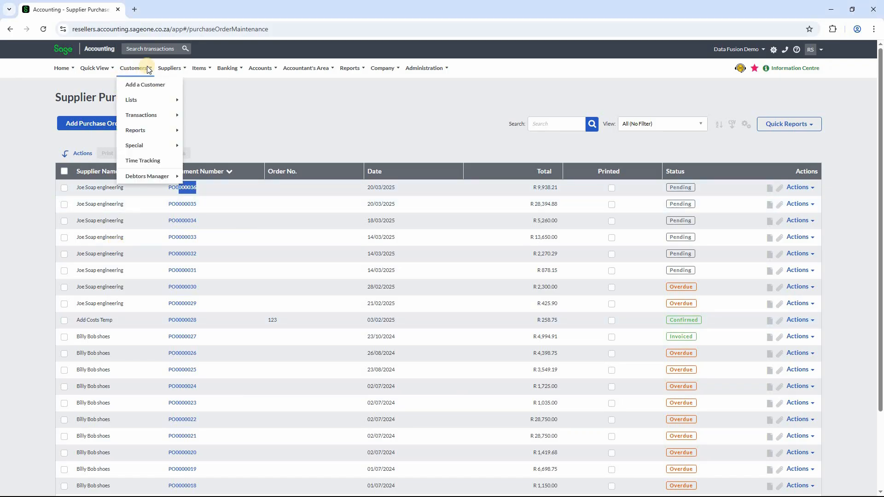
mouse_move(169, 68)
mouse_move(179, 115)
left_click(233, 129)
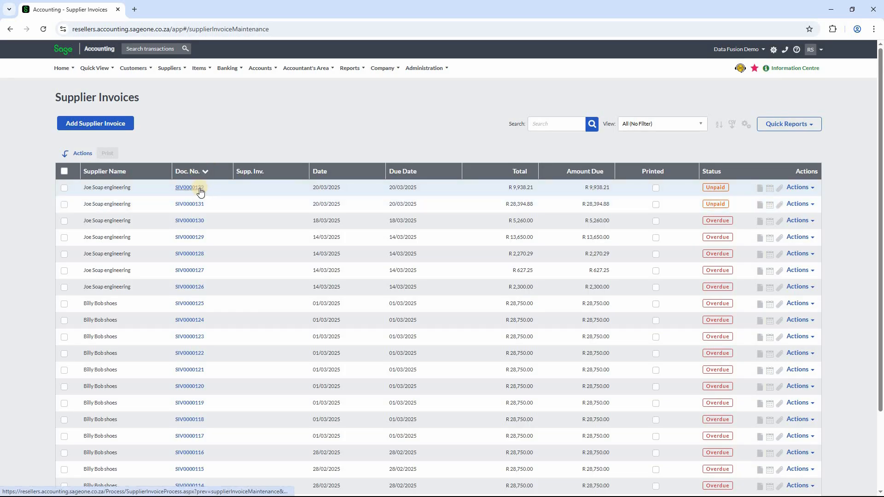
left_click(199, 187)
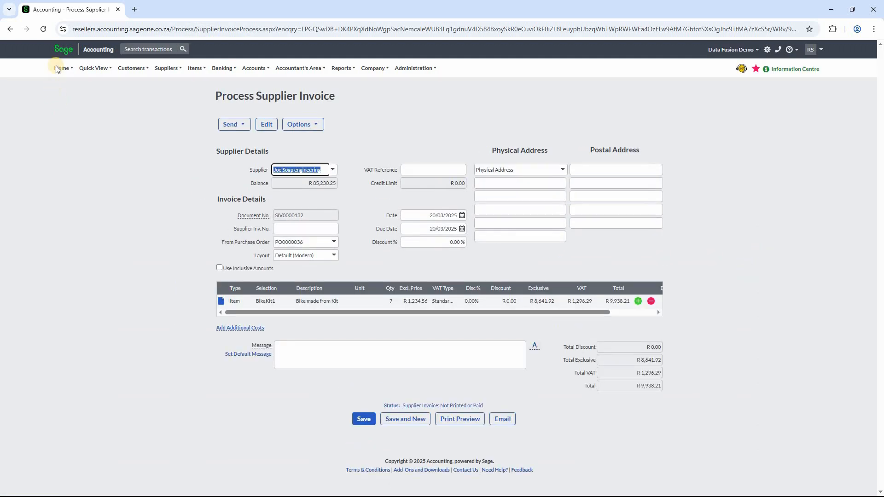
Search the list of items for "bike" and check the quantity on hand of BikeKit1.
left_click(193, 67)
mouse_move(198, 97)
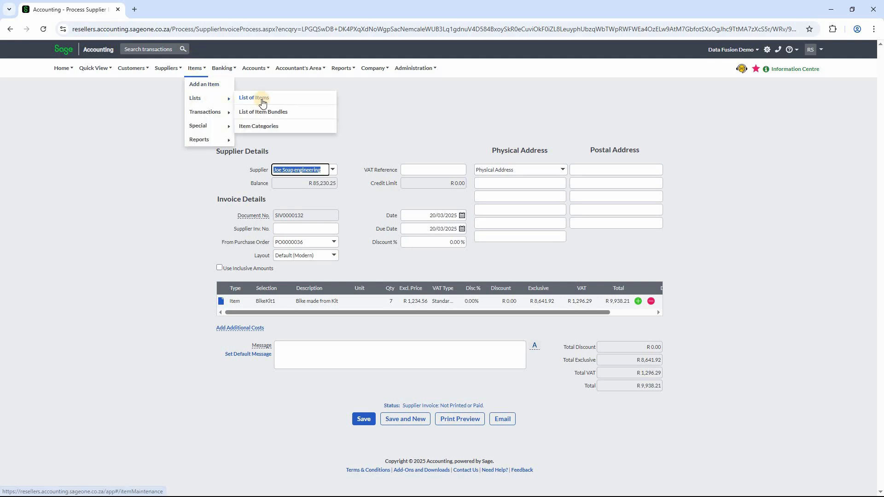
left_click(281, 98)
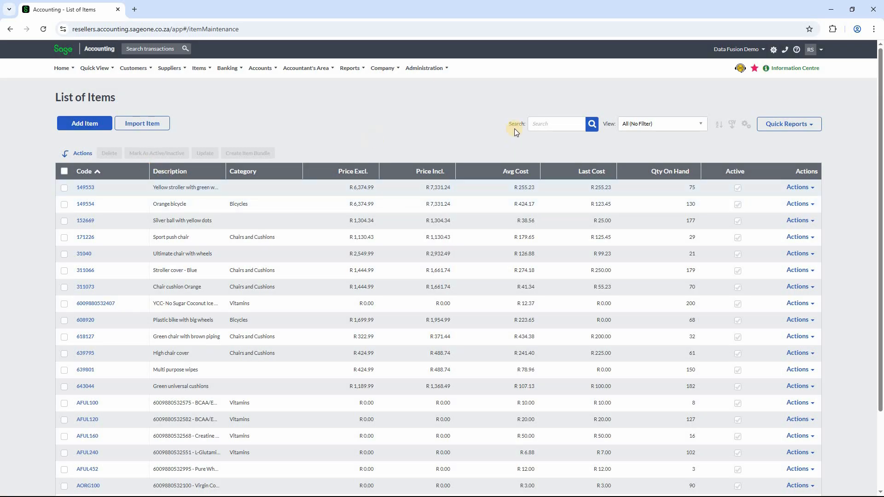
left_click(563, 125)
type("tike")
left_click(592, 124)
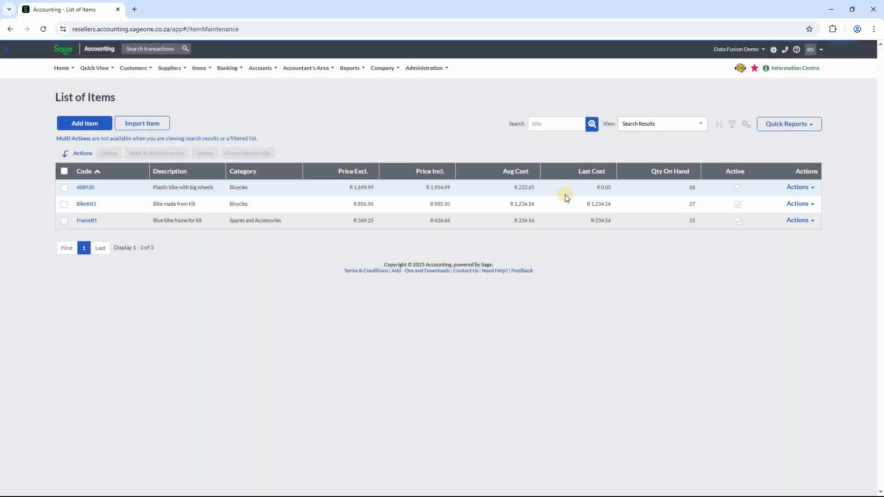
double_click(695, 204)
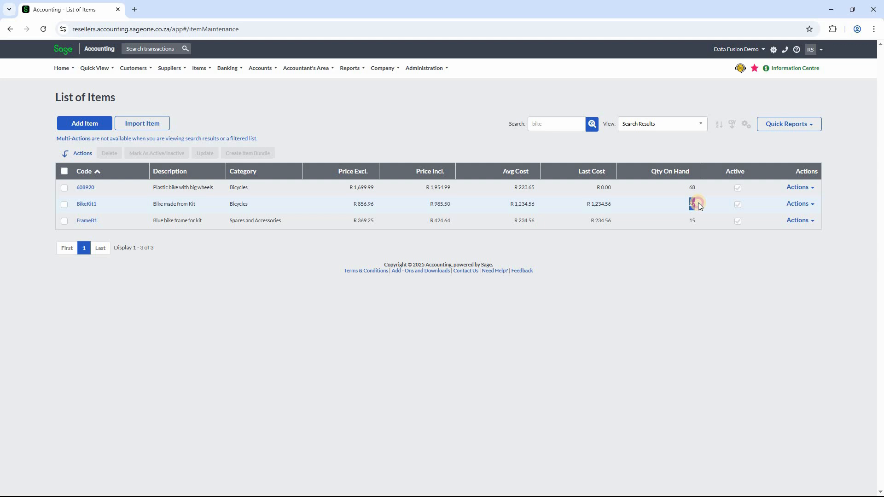
Open the BikeKit1 item and show the supplier invoice details in its activity.
left_click(87, 205)
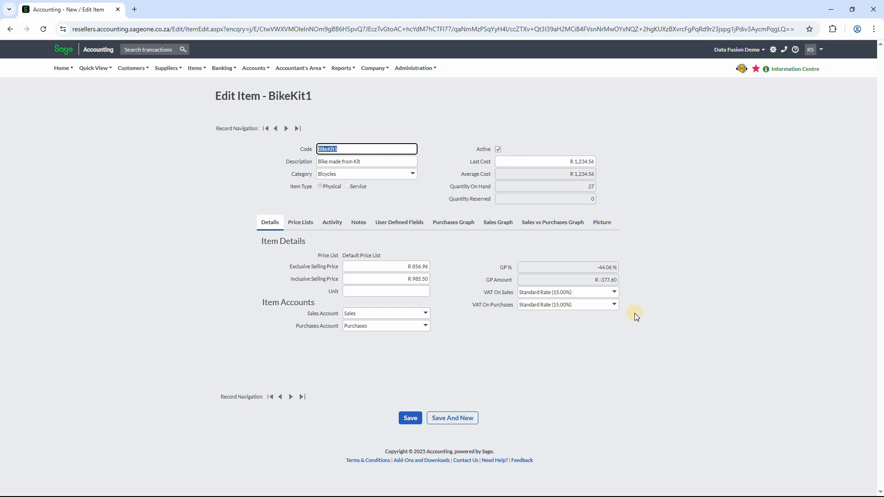
left_click(334, 223)
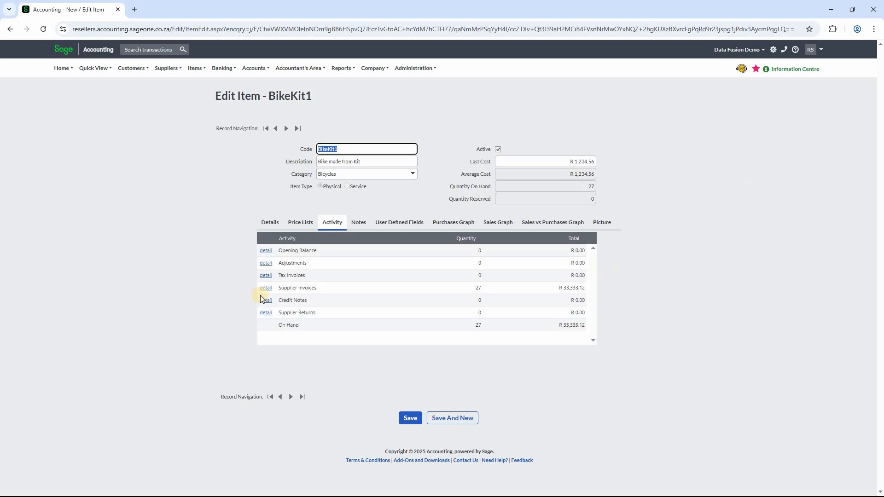
left_click(265, 288)
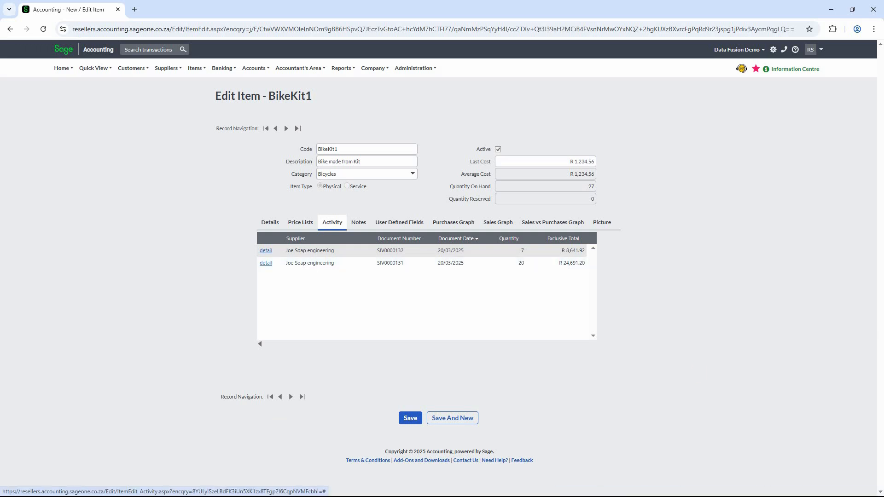
Switch to Data Fusion and search the Items Master List in the settings for "bike".
key("alt+Tab")
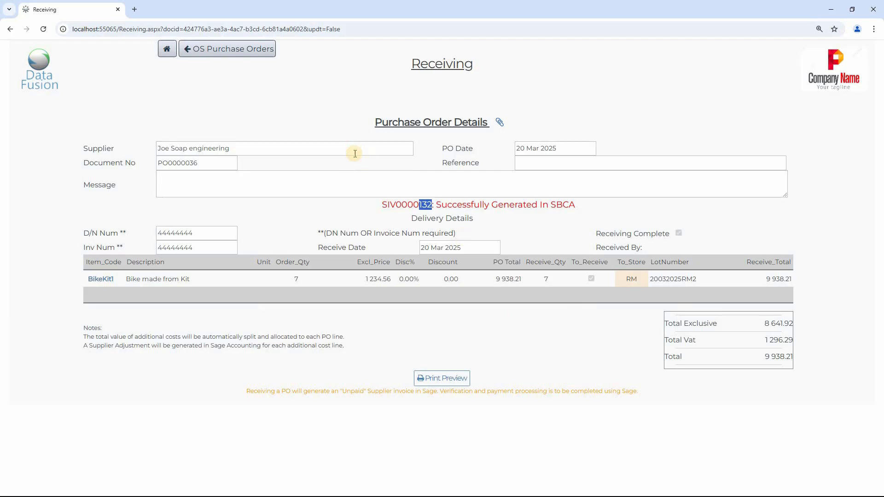
left_click(165, 51)
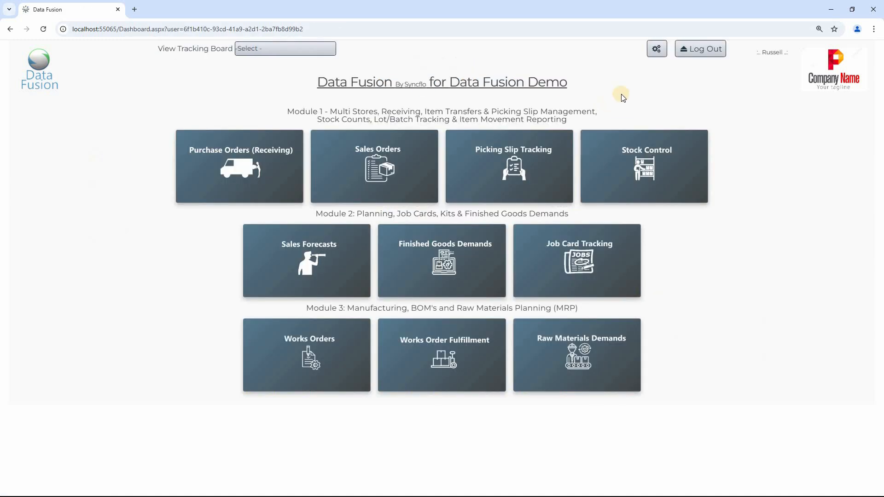
left_click(656, 50)
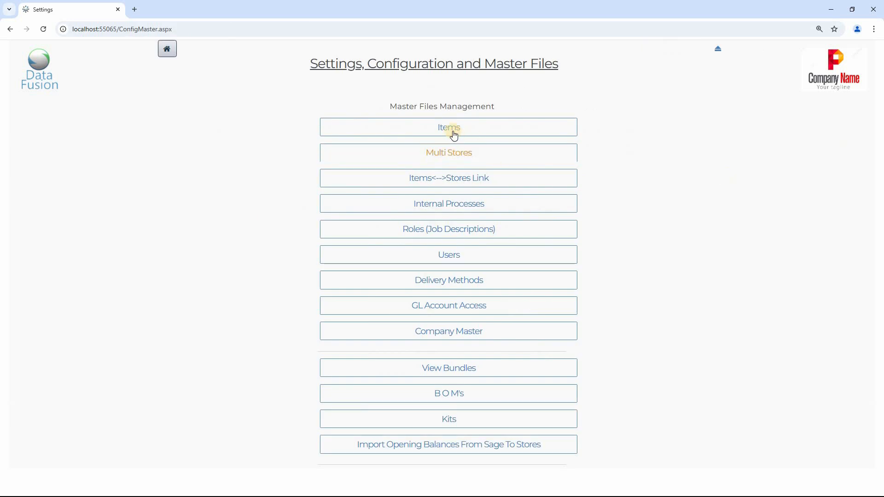
left_click(451, 131)
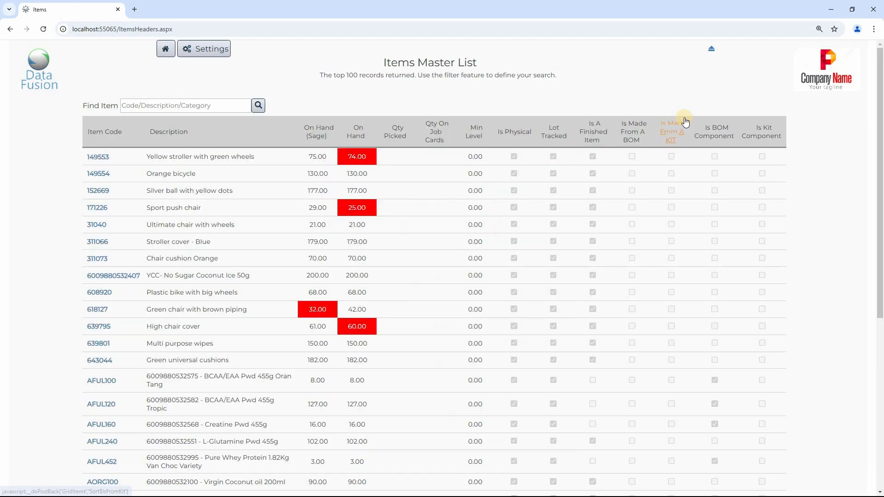
left_click(206, 103)
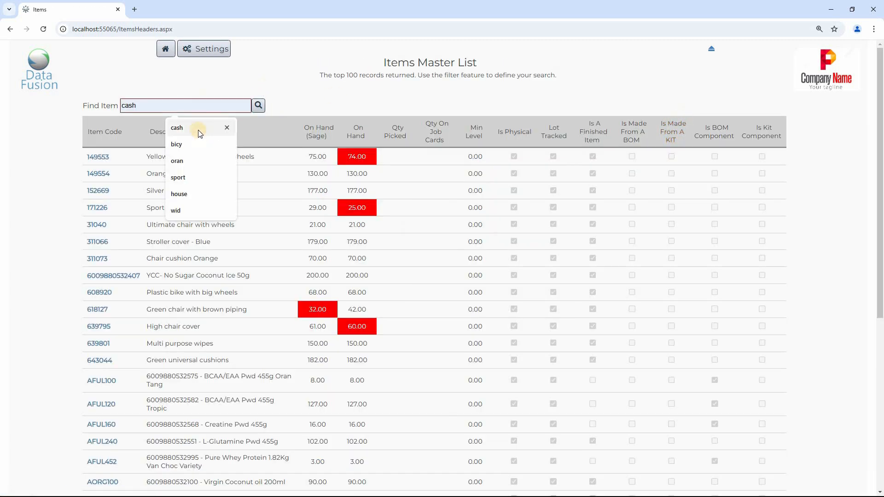
type("bike")
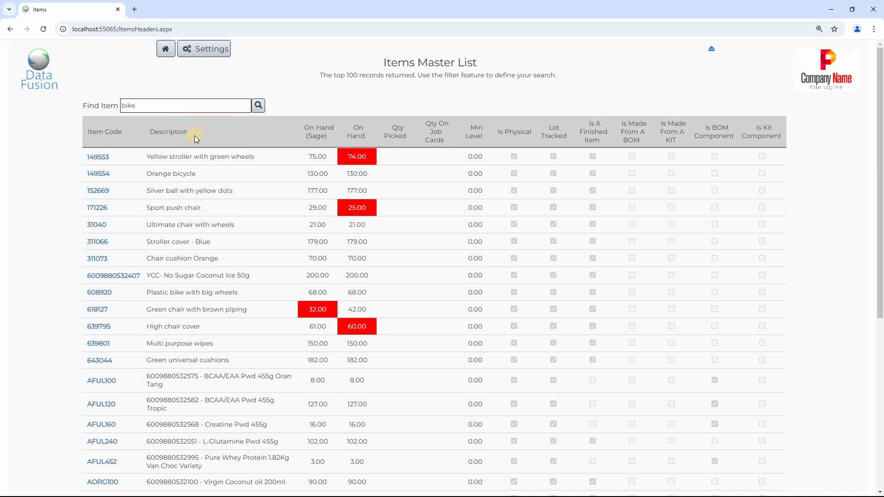
key("Return")
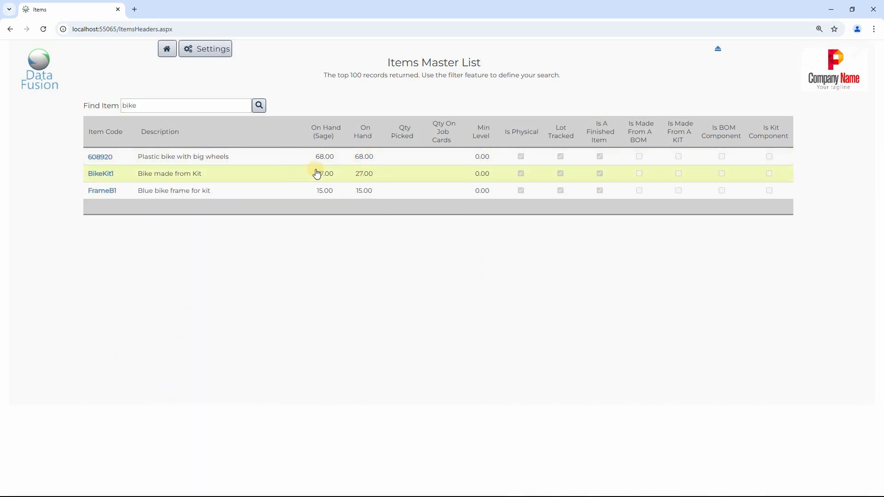
Run the Stock/Lot Movement analysis in Stock Control for the item "Bike made from Kit".
left_click(167, 48)
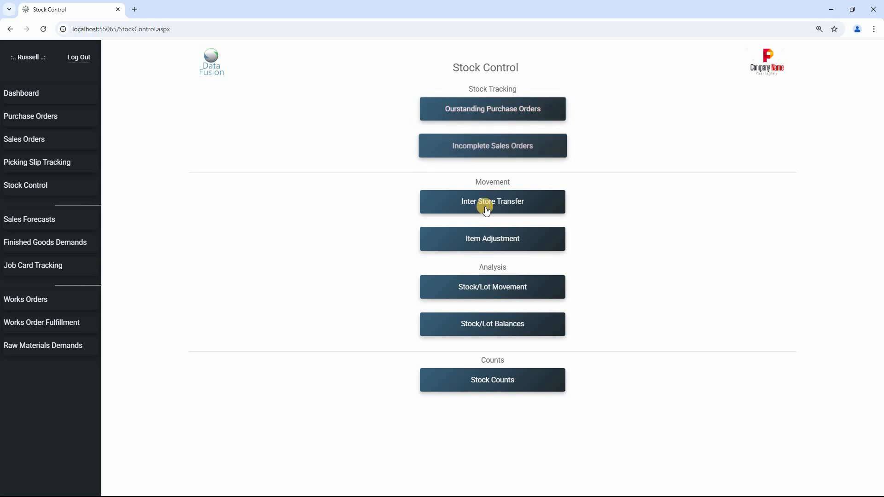
left_click(489, 288)
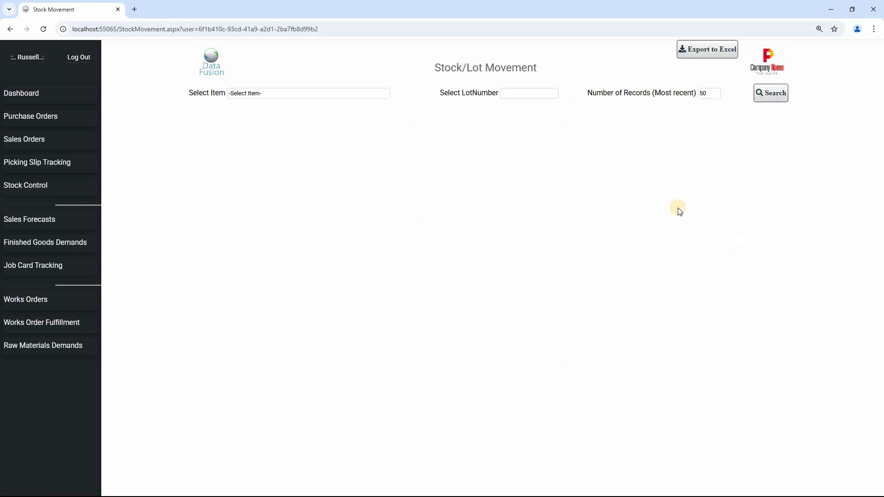
left_click(280, 93)
key("b")
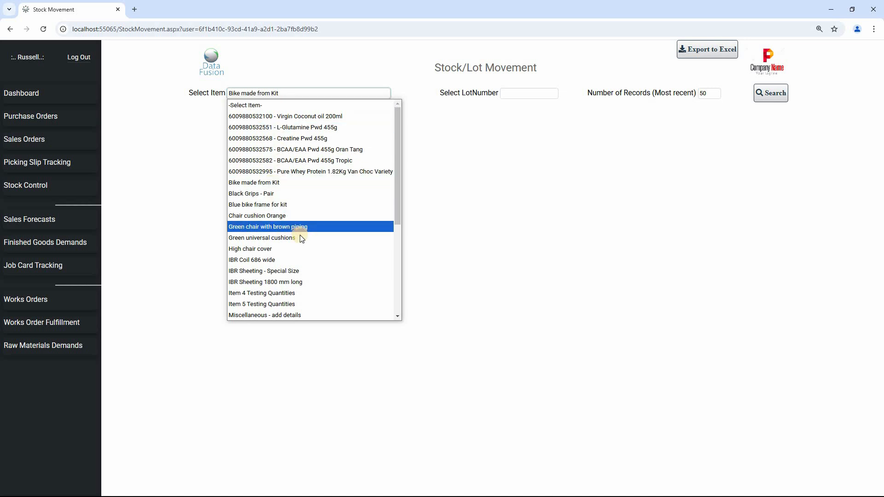
left_click(291, 92)
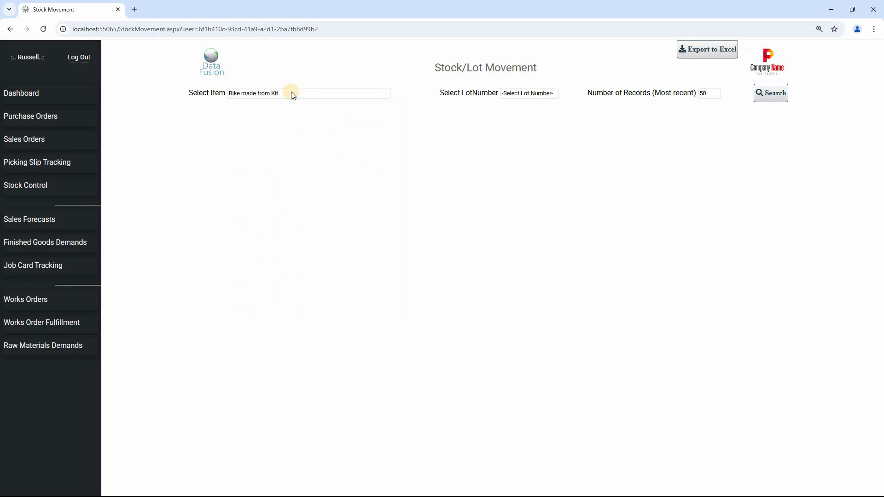
left_click(291, 93)
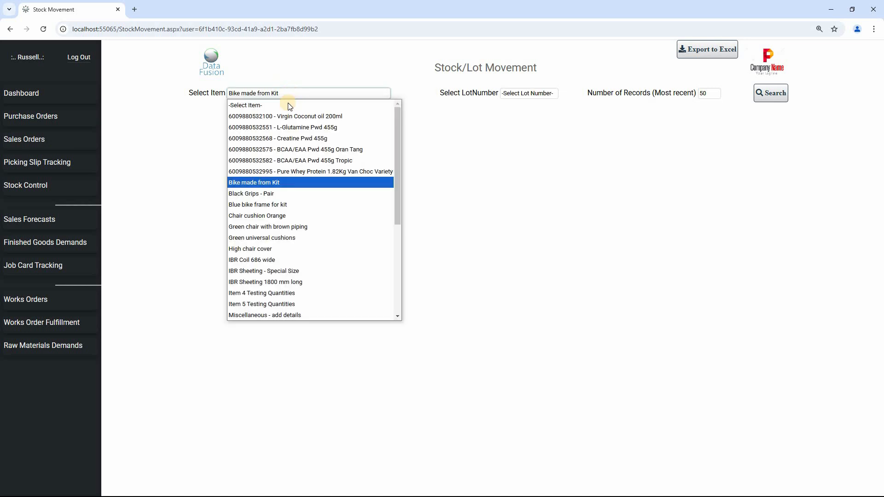
left_click(315, 184)
left_click(775, 99)
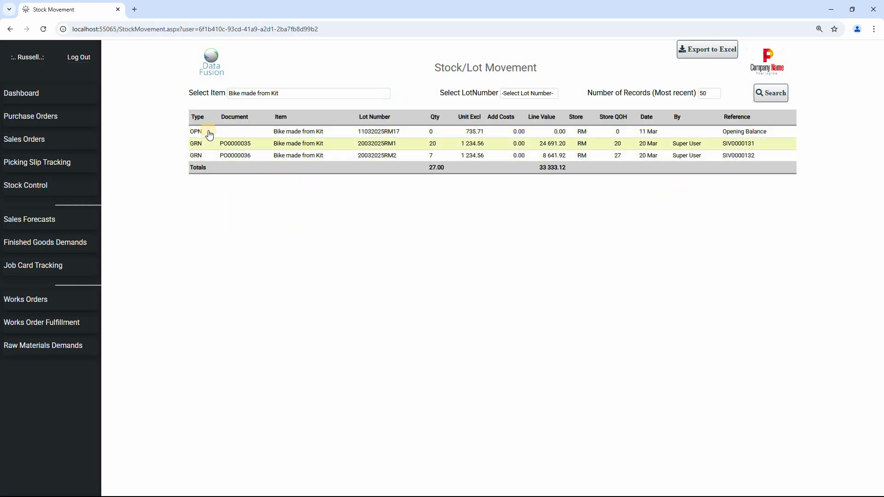
Examine the quantities of the opening balance and both GRN lines, along with each GRN's supplier invoice reference.
double_click(431, 132)
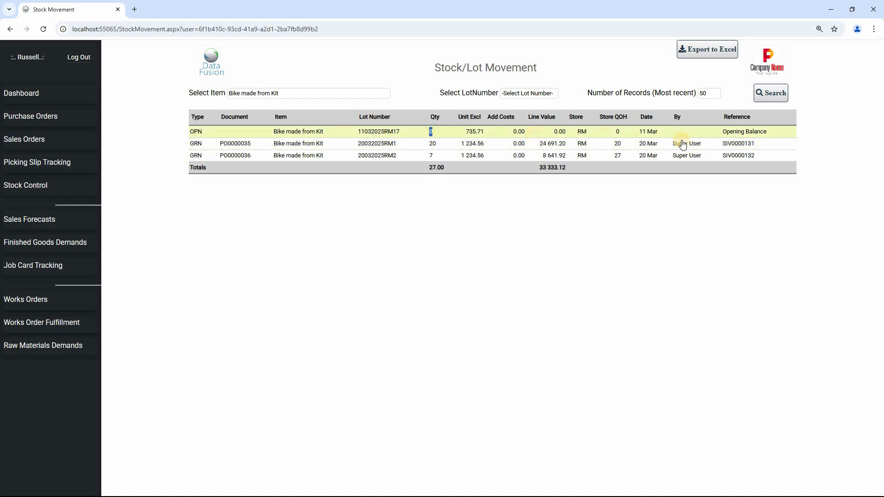
double_click(748, 143)
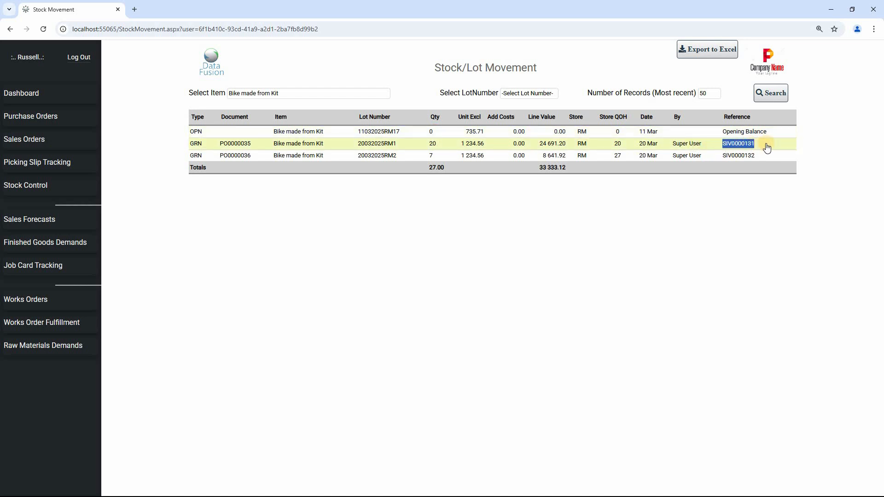
double_click(433, 144)
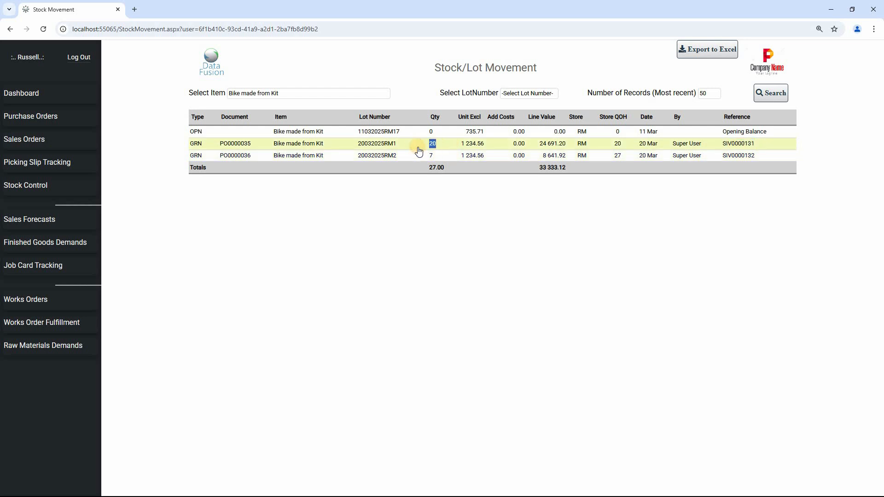
left_click_drag(758, 157, 715, 156)
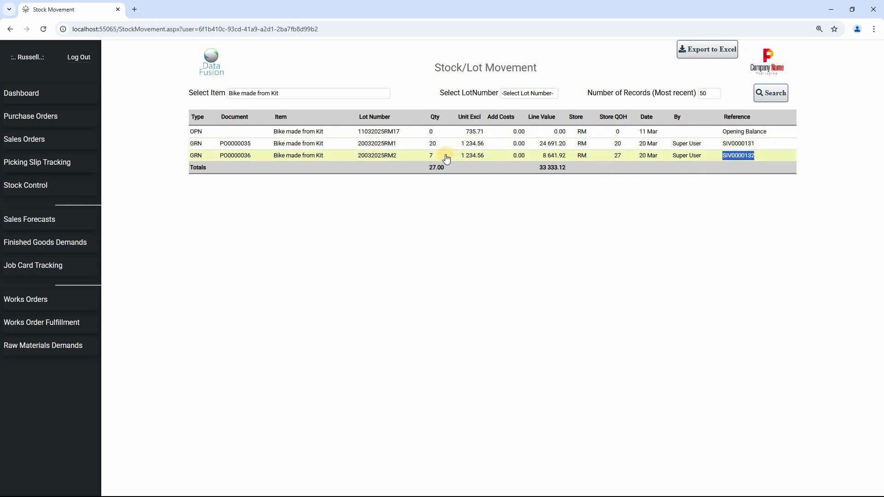
double_click(417, 157)
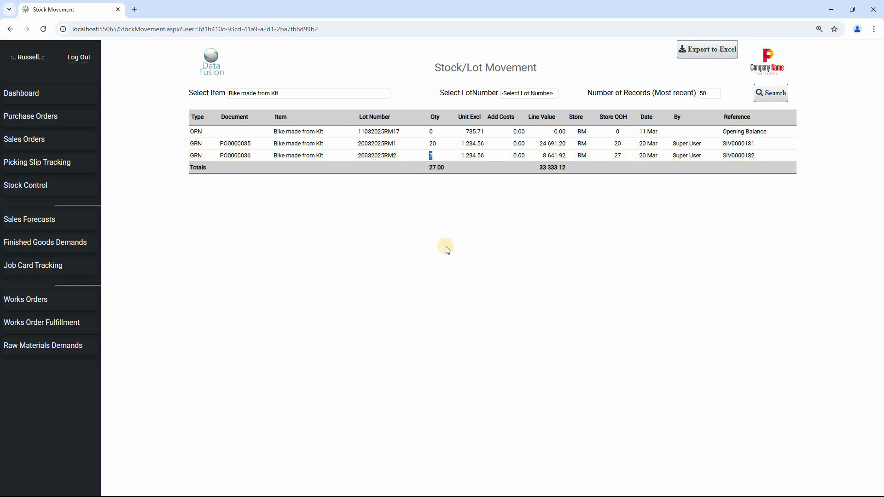